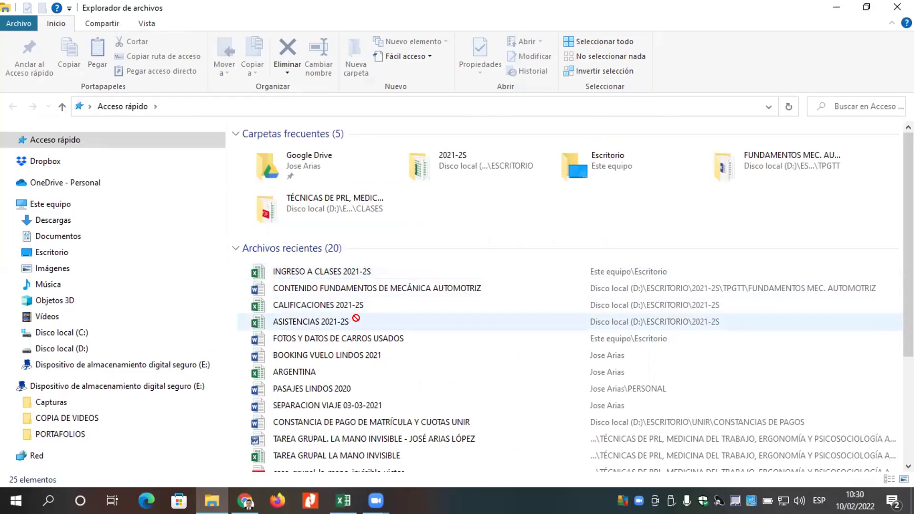
# - Open the ASISTENCIAS 2021-2S workbook, minimise it, and open the CALIFICACIONES 2021-2S workbook from the recent files
pyautogui.doubleClick(357, 318)
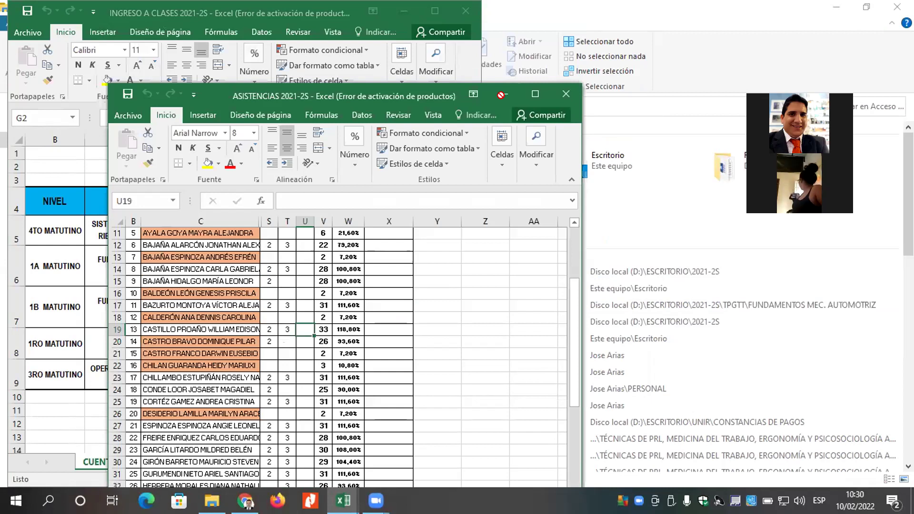
pyautogui.click(501, 95)
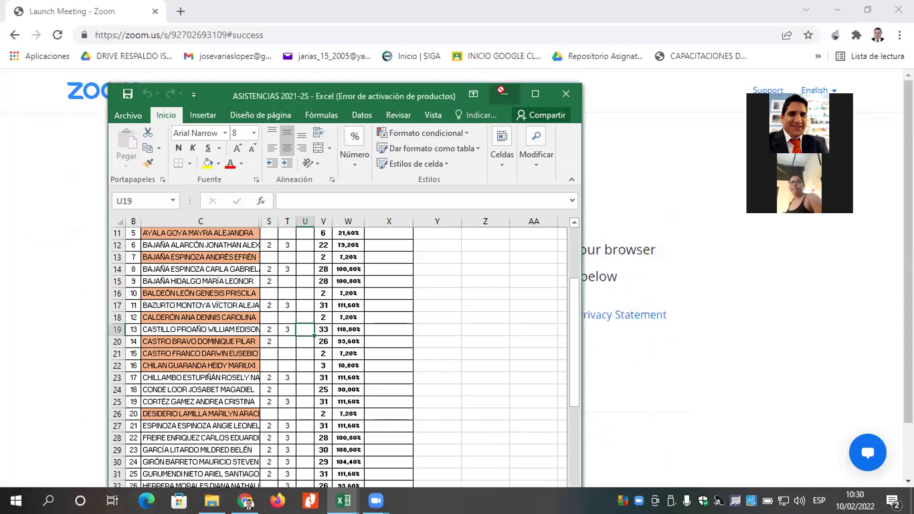
pyautogui.click(505, 94)
pyautogui.click(200, 499)
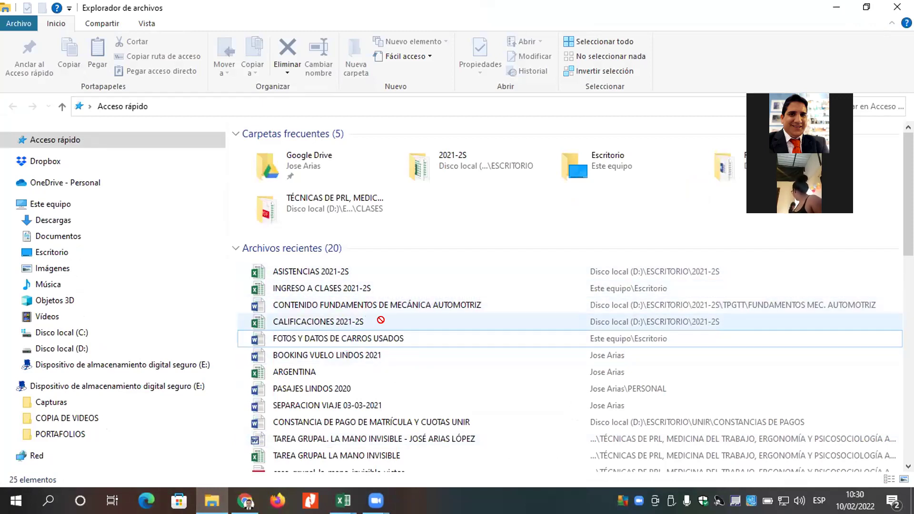
pyautogui.click(381, 320)
pyautogui.doubleClick(381, 320)
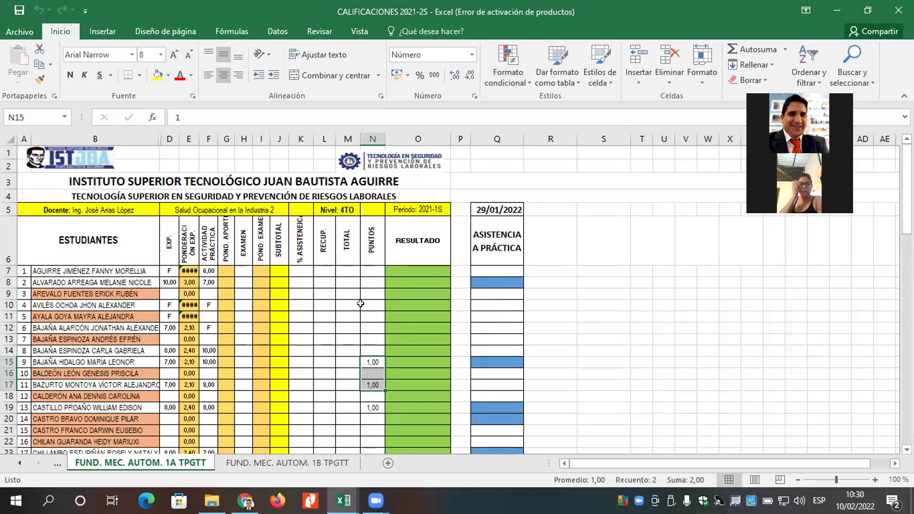
# - Show the OPER. Y PROCESOS IND. 3RO TSPRL sheet of the grades workbook down to its totals row
pyautogui.click(18, 462)
pyautogui.click(148, 463)
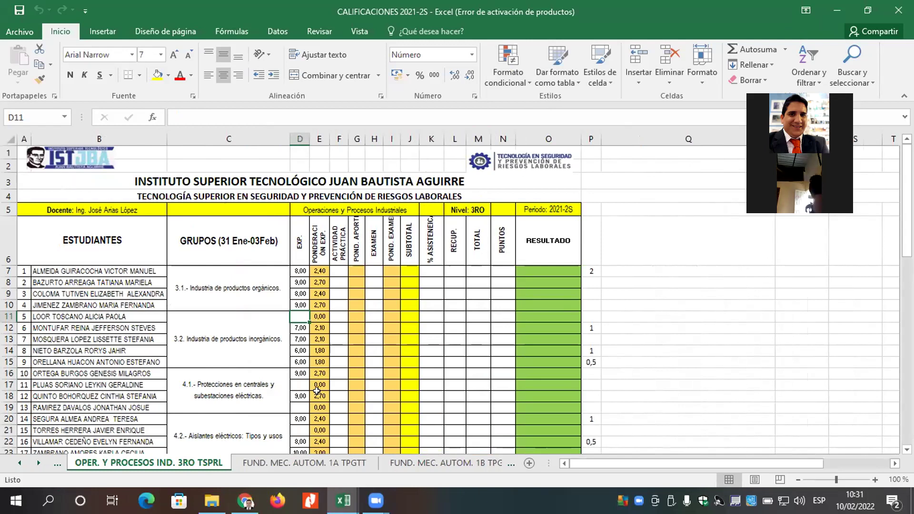
pyautogui.scroll(-3, 359, 341)
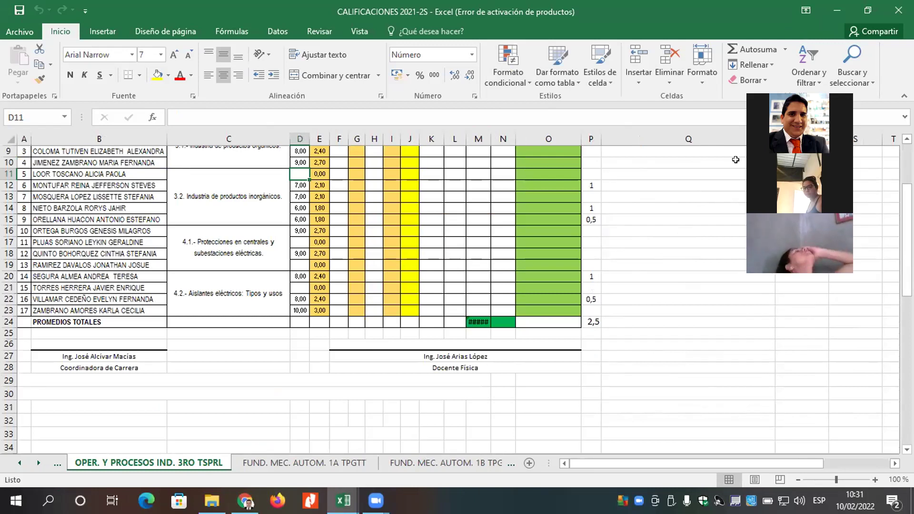
# - Bring the ASISTENCIAS 2021-2S workbook to the front and reposition its window over the grades workbook
pyautogui.moveTo(339, 499)
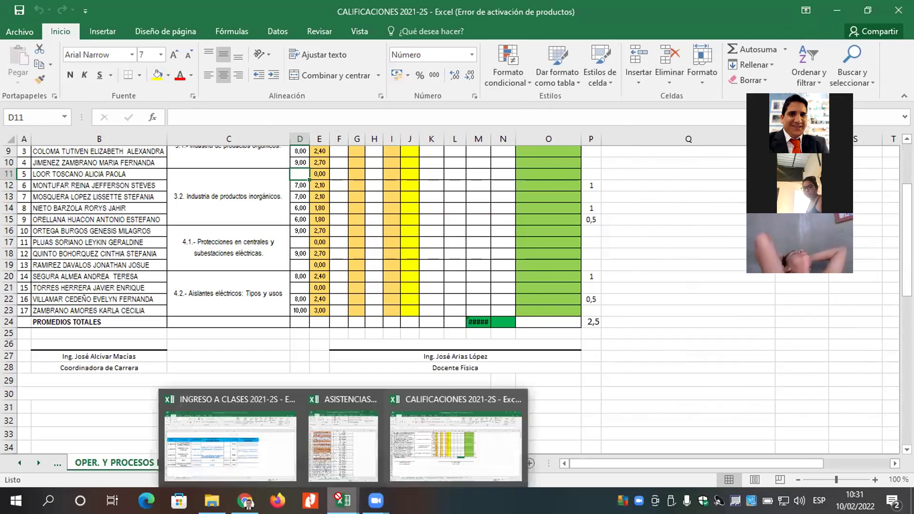
pyautogui.click(330, 436)
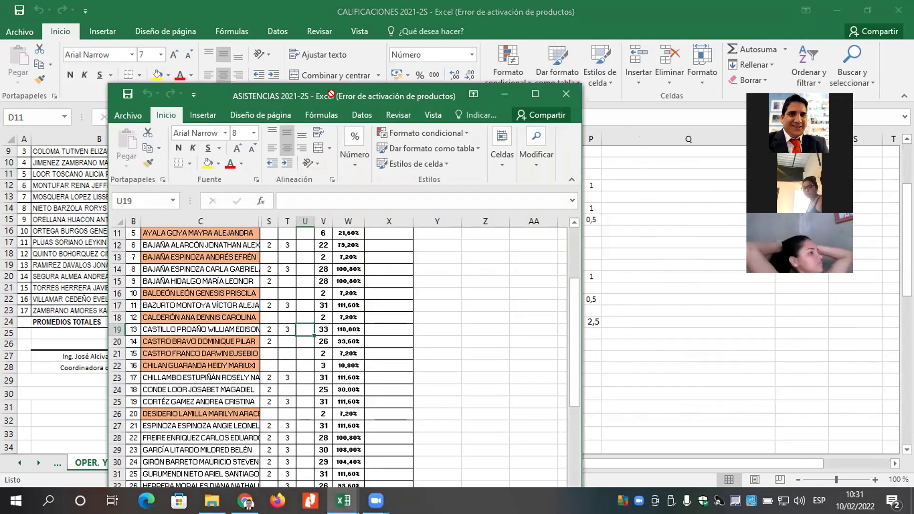
pyautogui.moveTo(330, 94); pyautogui.dragTo(232, 12)
pyautogui.scroll(4, 234, 230)
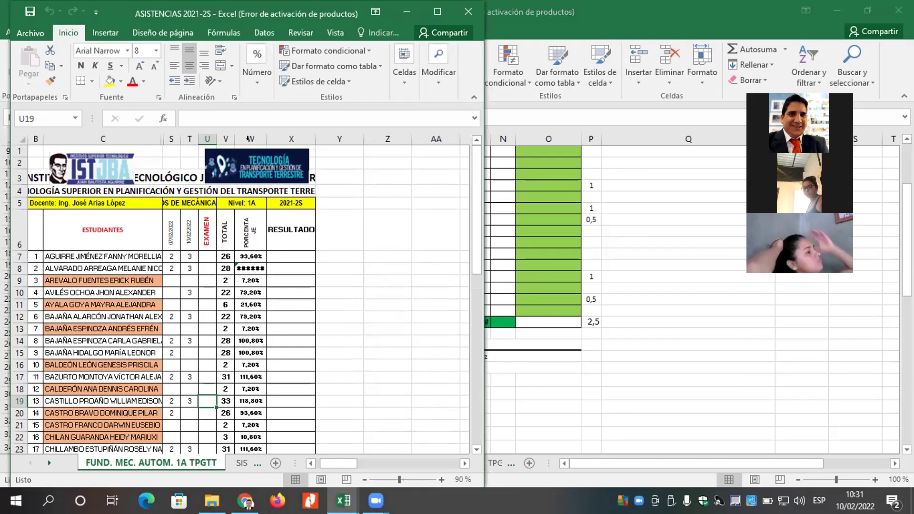
# - Insert a blank column before the EXAMEN column in the FUND. MEC. AUTOM. 1A TPGTT attendance sheet
pyautogui.click(202, 128)
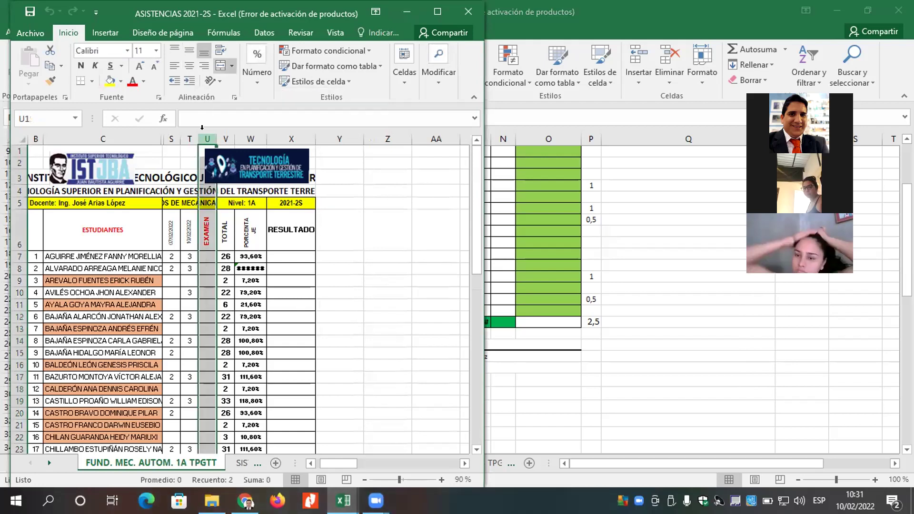
pyautogui.rightClick(203, 131)
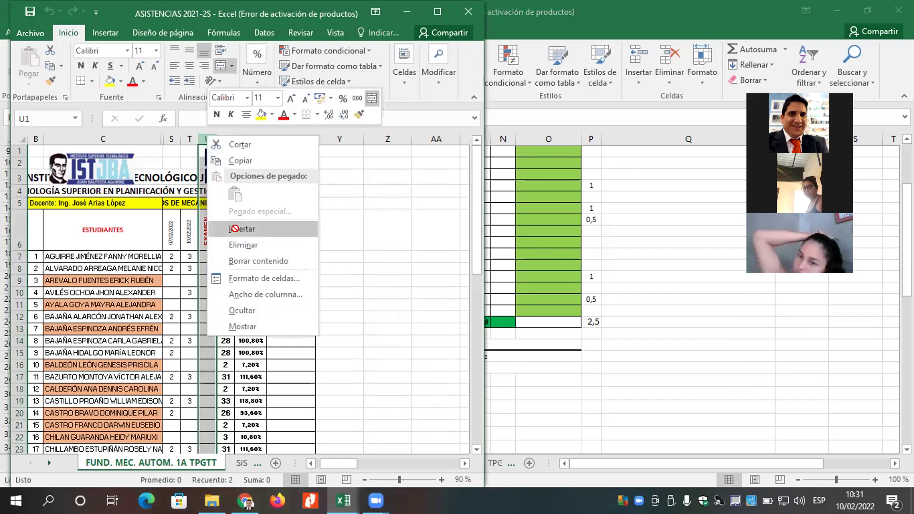
pyautogui.click(235, 225)
pyautogui.click(210, 236)
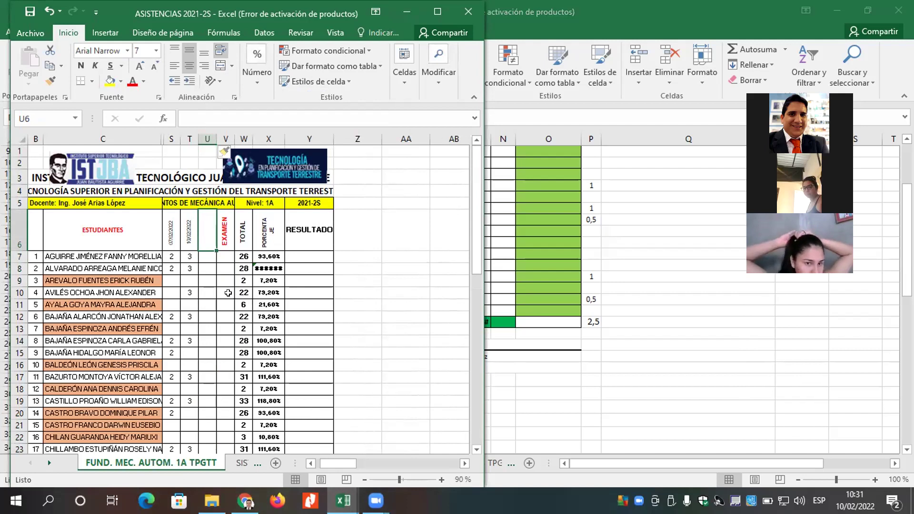
pyautogui.doubleClick(183, 232)
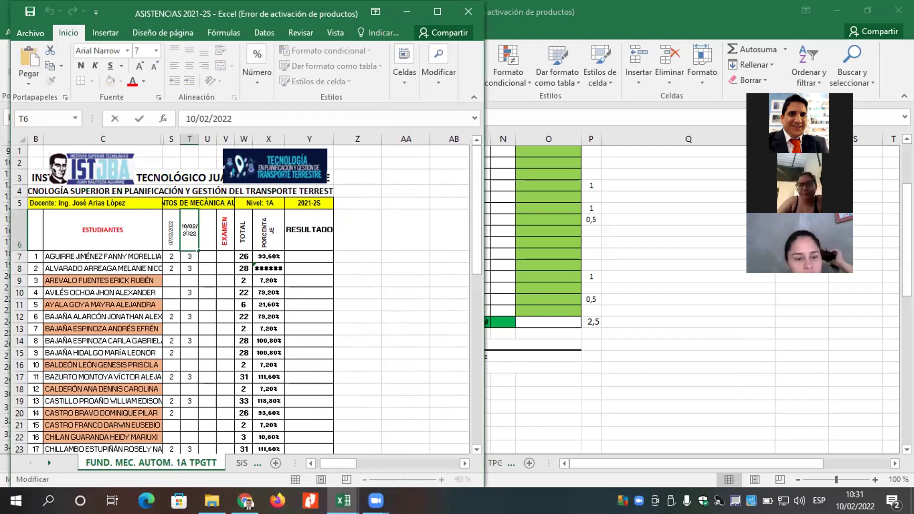
pyautogui.click(415, 231)
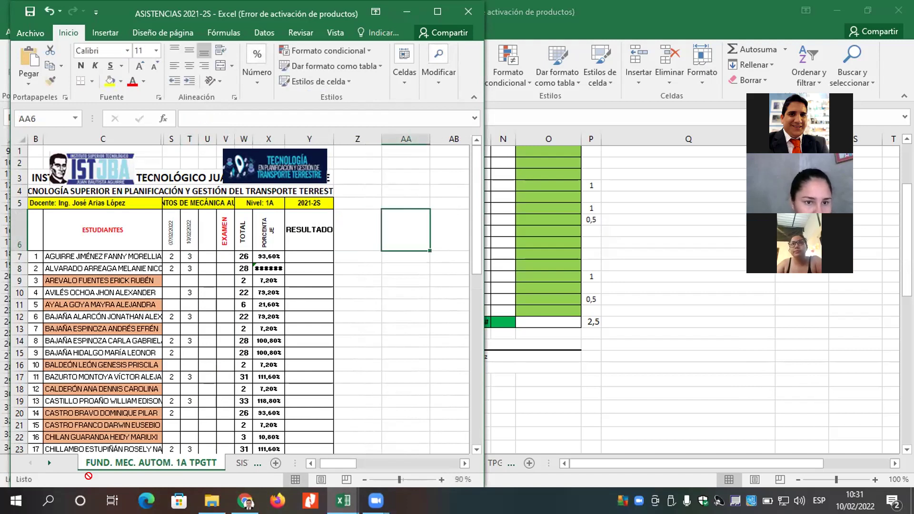
# - Switch the attendance workbook to the OP. Y PROC. INDUST 3RO TSPRL sheet and look across its attendance columns
pyautogui.click(49, 462)
pyautogui.click(49, 462)
pyautogui.click(49, 462)
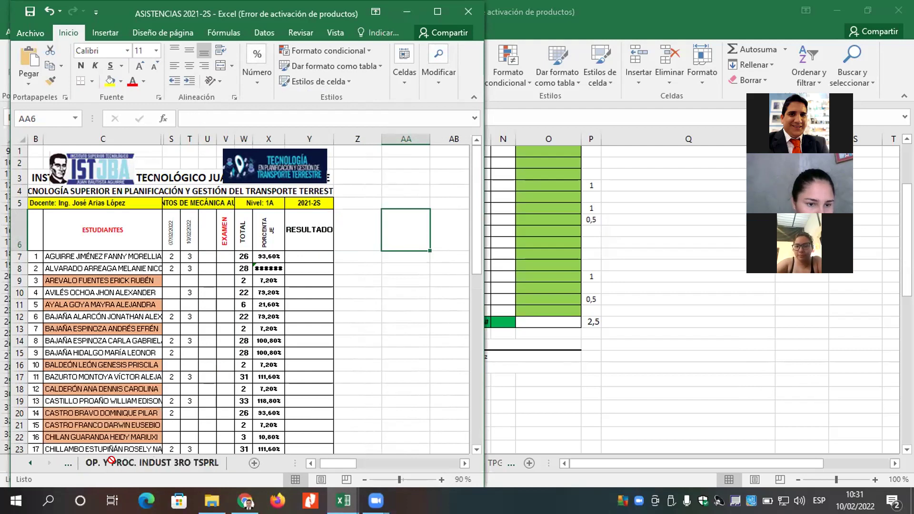
pyautogui.click(133, 462)
pyautogui.moveTo(322, 463); pyautogui.dragTo(343, 460)
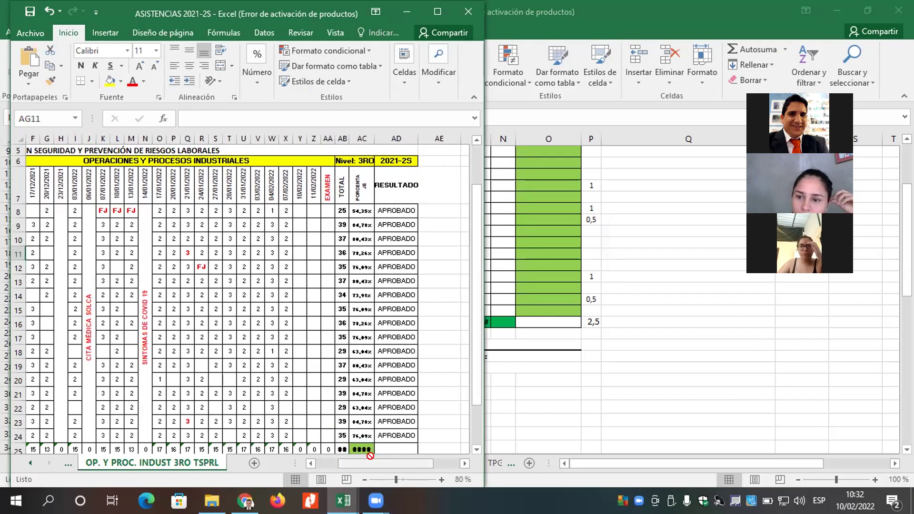
pyautogui.hscroll(-3, 240, 158)
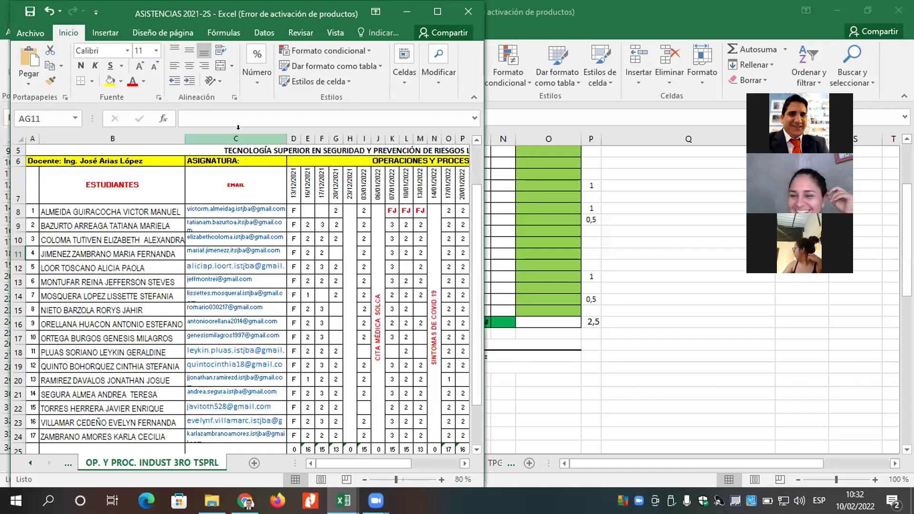
# - Hide the EMAIL column in the 3RO attendance sheet
pyautogui.click(239, 134)
pyautogui.rightClick(238, 128)
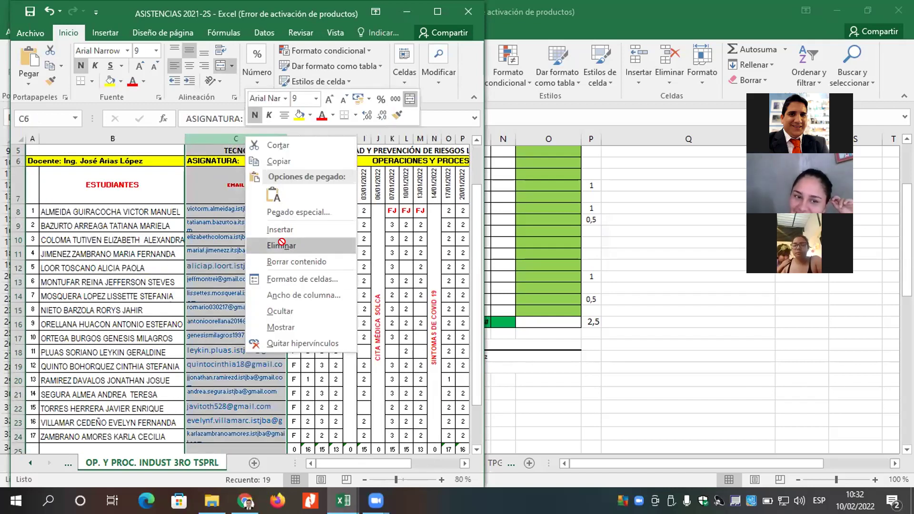
pyautogui.click(281, 311)
pyautogui.click(290, 310)
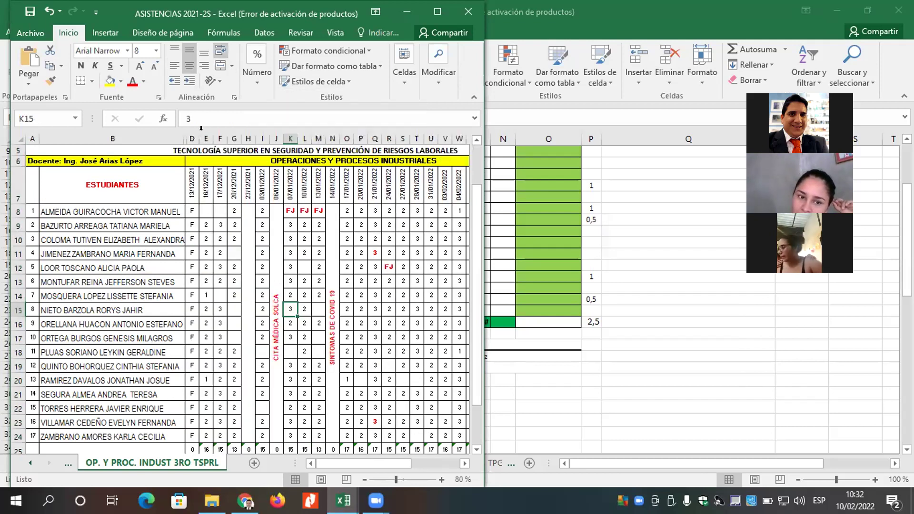
# - Hide the attendance date columns D through T, starting at 13/12/2021 and ending just before 31/01/2022
pyautogui.moveTo(195, 138); pyautogui.dragTo(416, 138)
pyautogui.rightClick(416, 139)
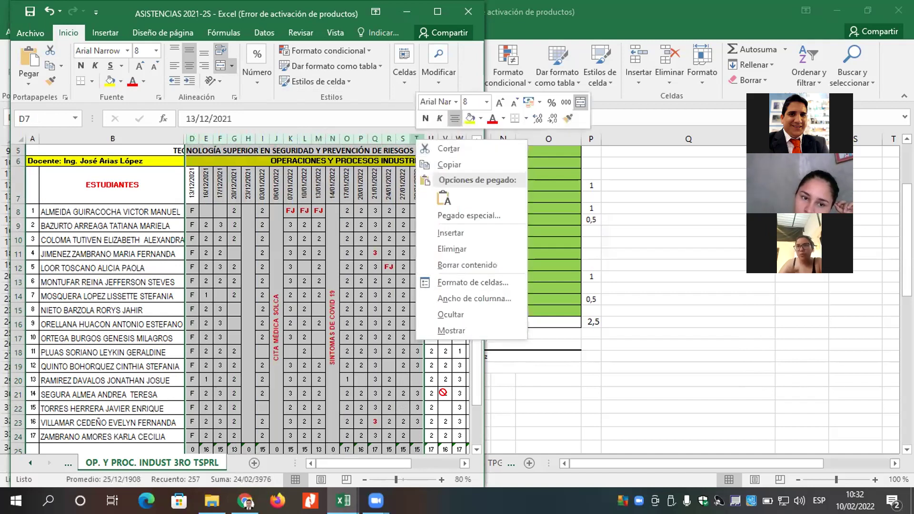
pyautogui.click(450, 315)
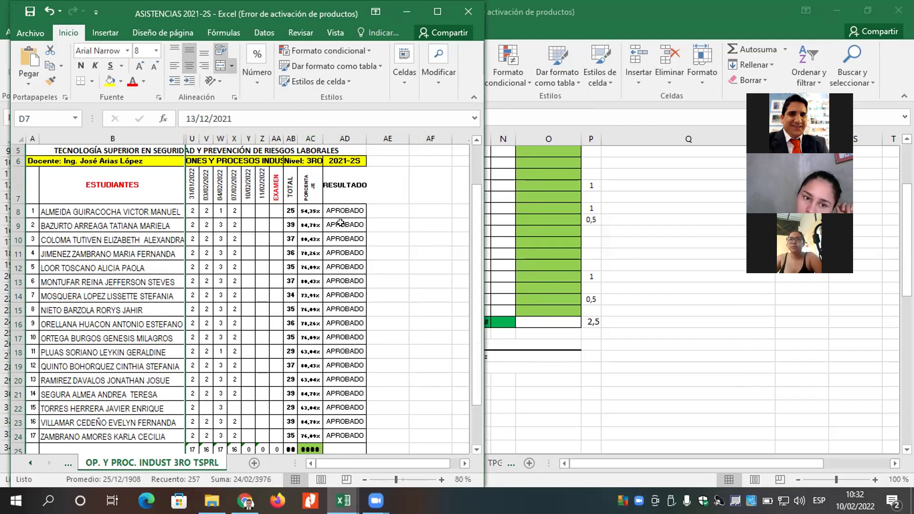
# - Apply all borders to the RESULTADO header cell AD7
pyautogui.click(338, 189)
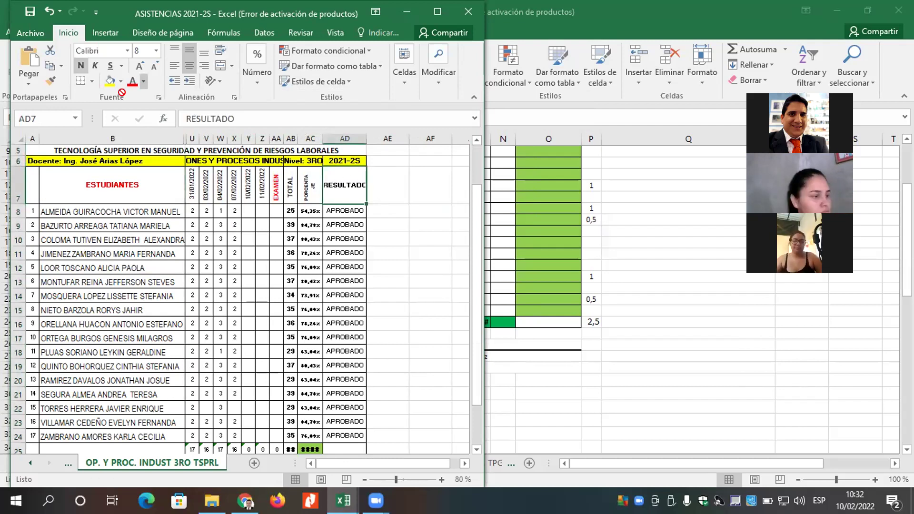
pyautogui.click(93, 81)
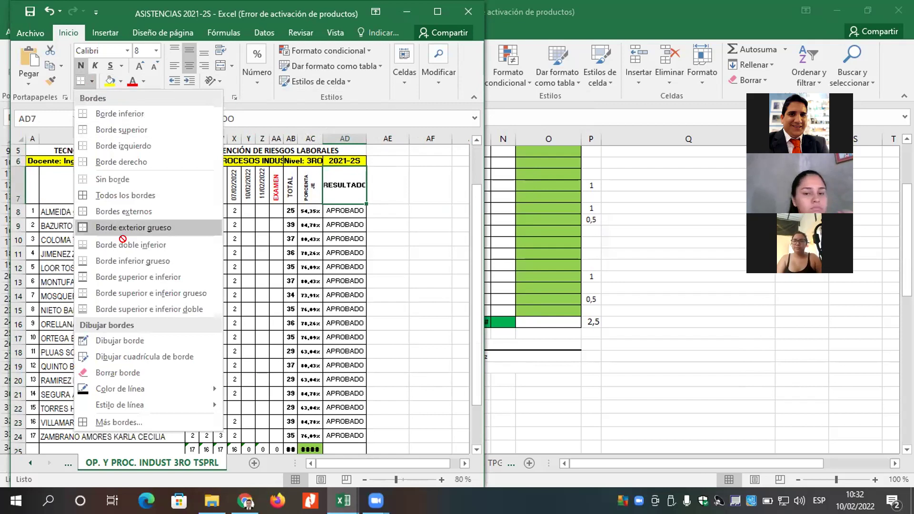
pyautogui.click(121, 193)
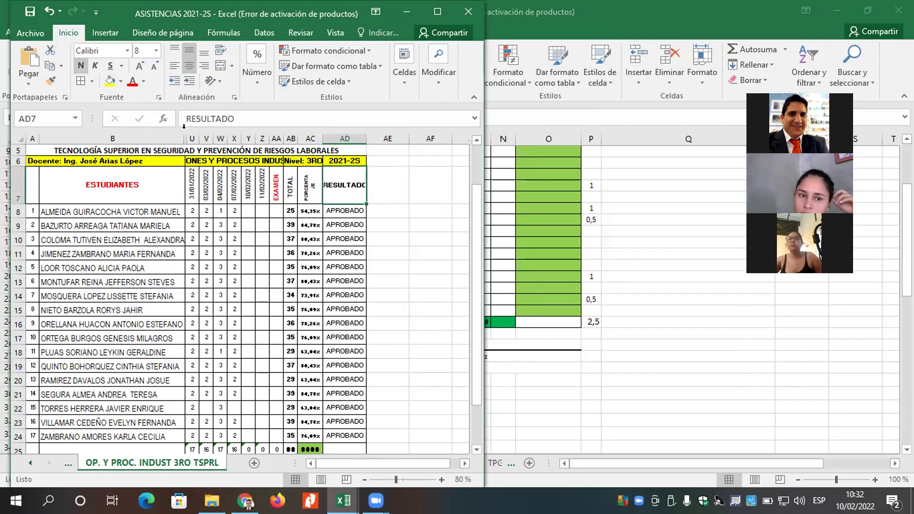
# - Hide the attendance columns U through W, dated 31/01/2022 to 04/02/2022
pyautogui.moveTo(191, 127); pyautogui.dragTo(217, 127)
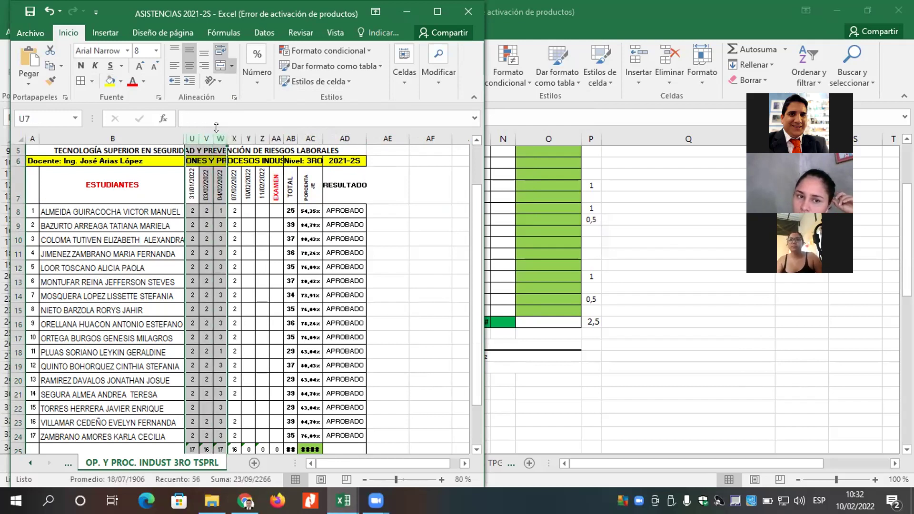
pyautogui.rightClick(214, 136)
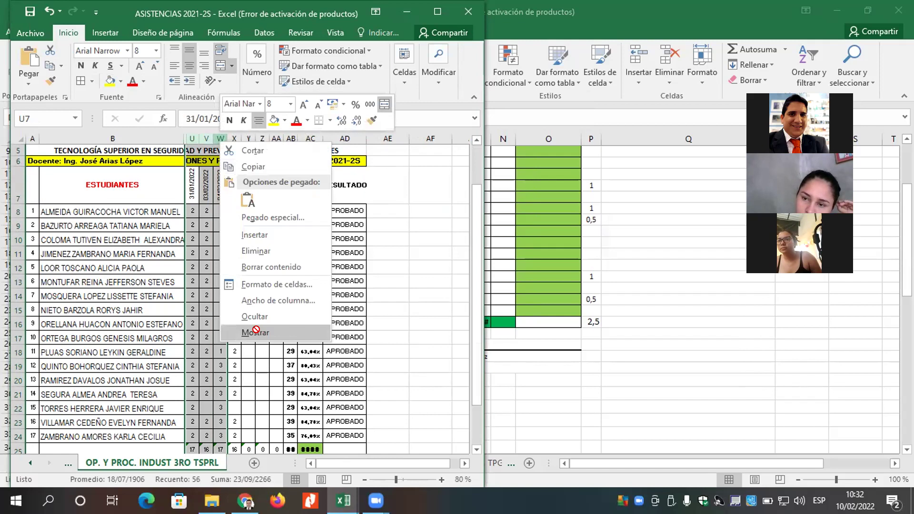
pyautogui.click(255, 315)
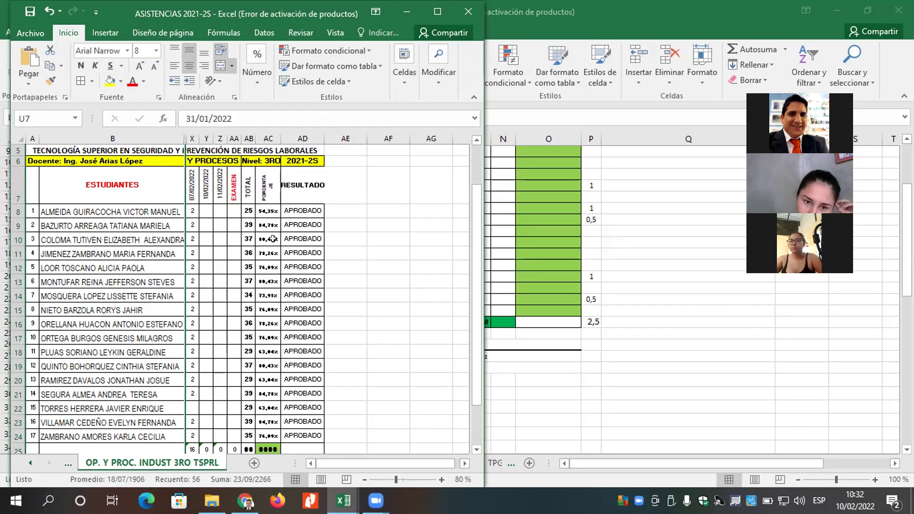
# - Select cell Y10 in the 10/02/2022 column and narrow the attendance window to expose more of the grades workbook
pyautogui.click(202, 210)
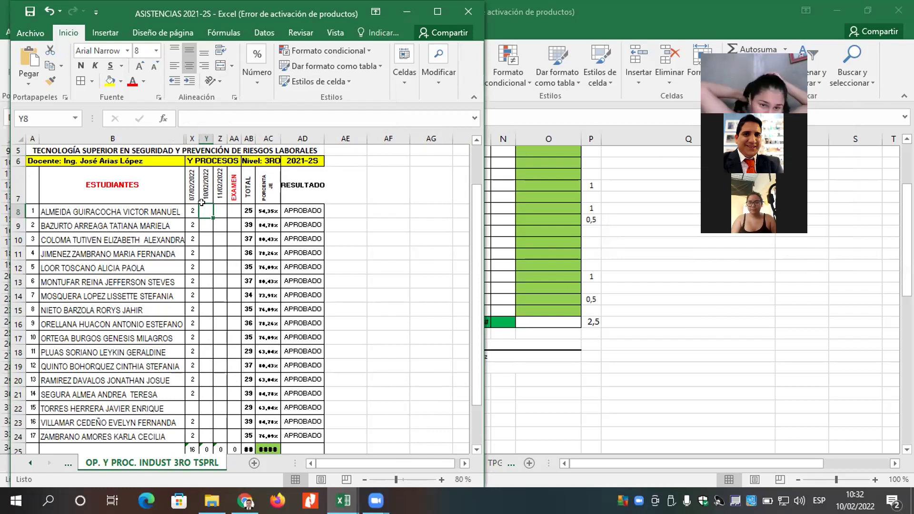
pyautogui.press('Down')
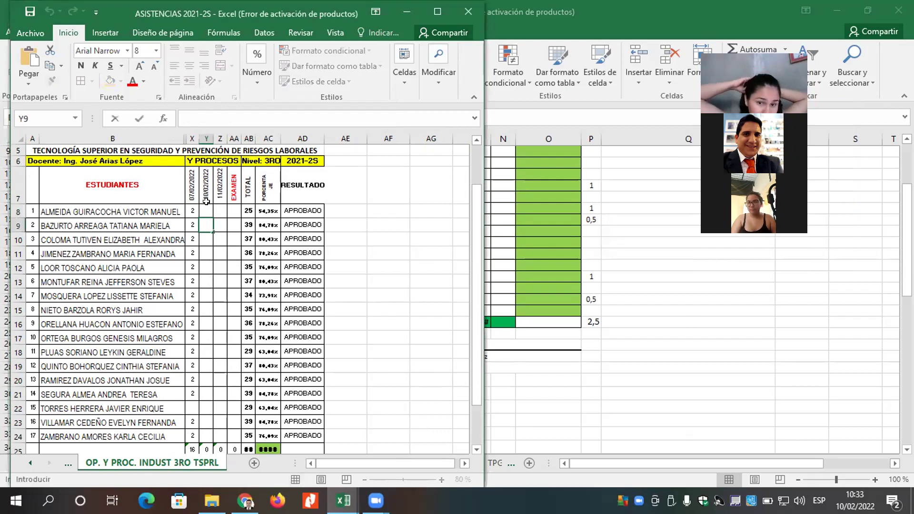
pyautogui.press('Return')
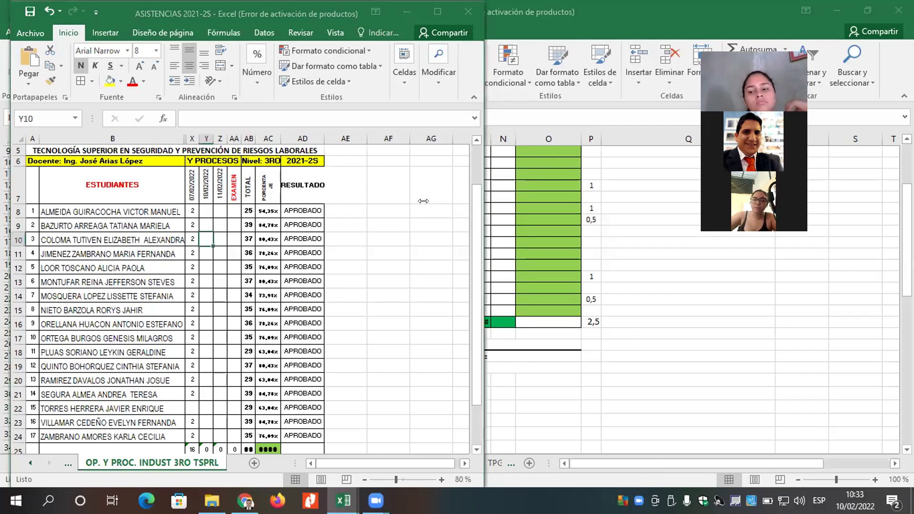
pyautogui.moveTo(424, 201); pyautogui.dragTo(344, 205)
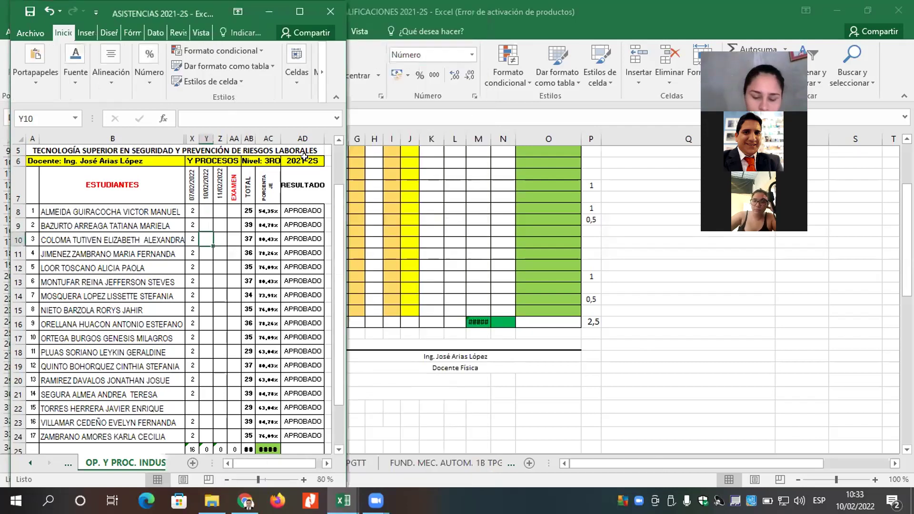